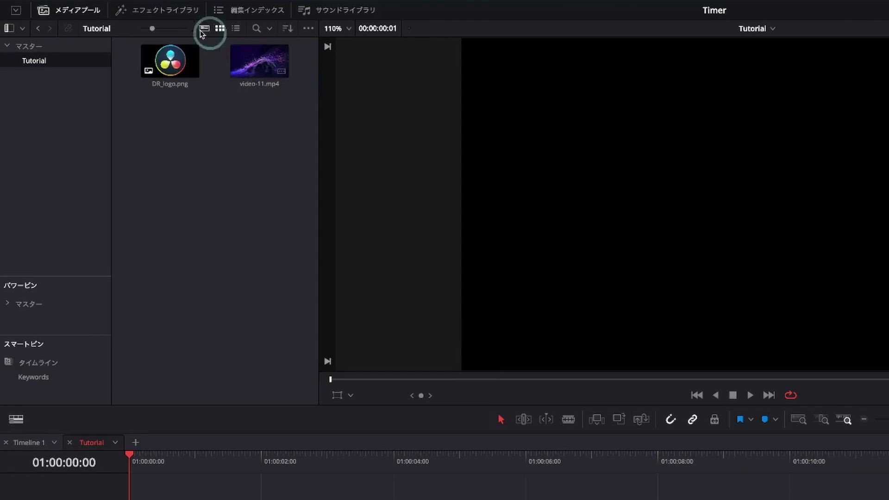
Drag the Text+ title from the Effects Library Titles onto V1 at the timeline start
{"action": "left_click", "coordinate": [170, 14]}
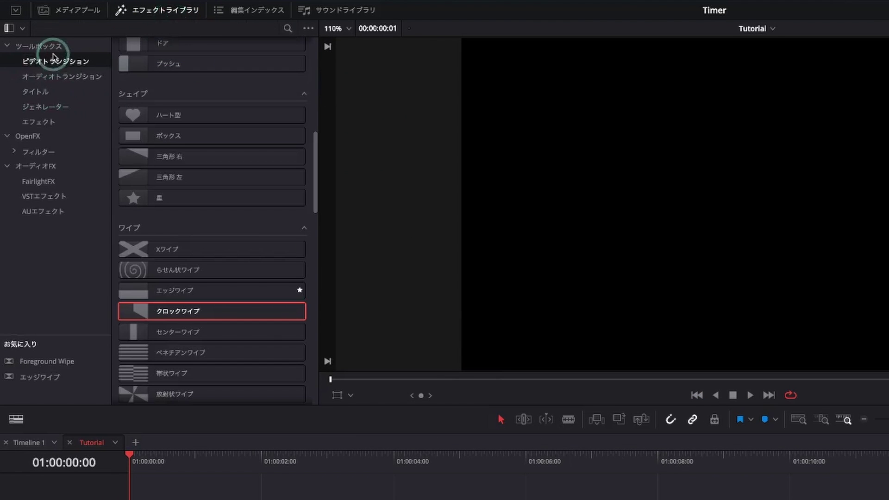
{"action": "left_click", "coordinate": [45, 93]}
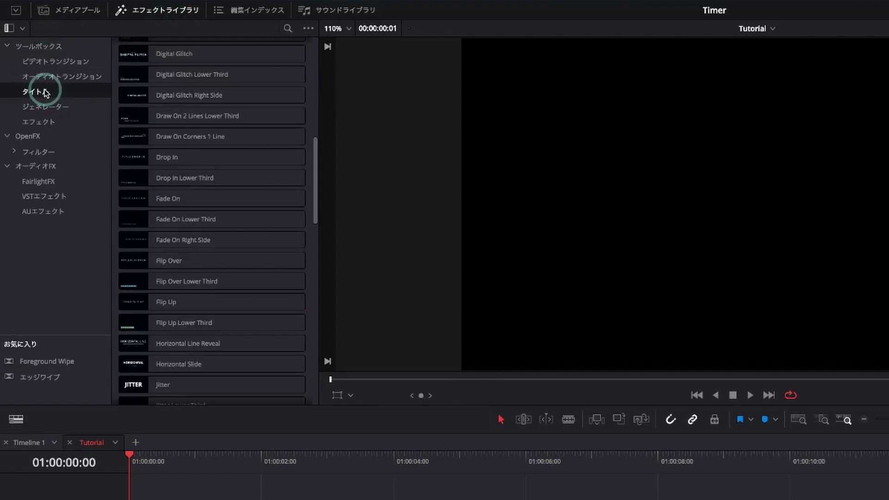
{"action": "scroll", "coordinate": [185, 162], "scroll_direction": "up", "scroll_amount": 10}
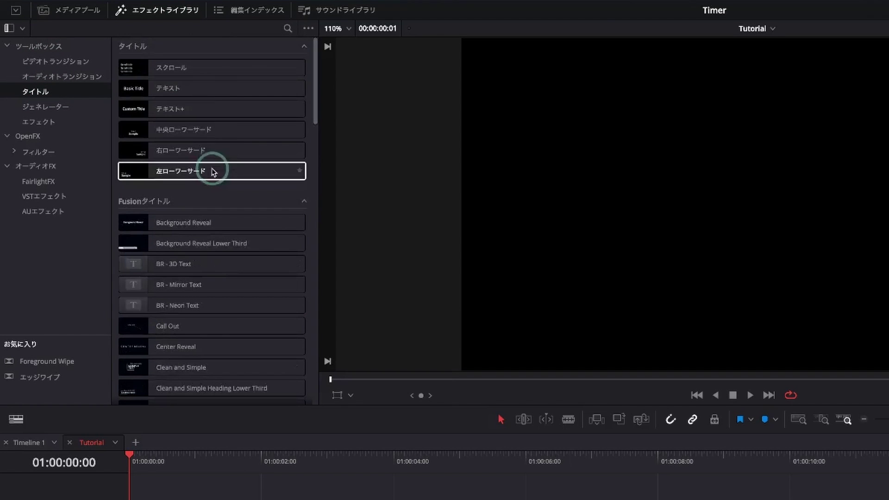
{"action": "left_click", "coordinate": [160, 109]}
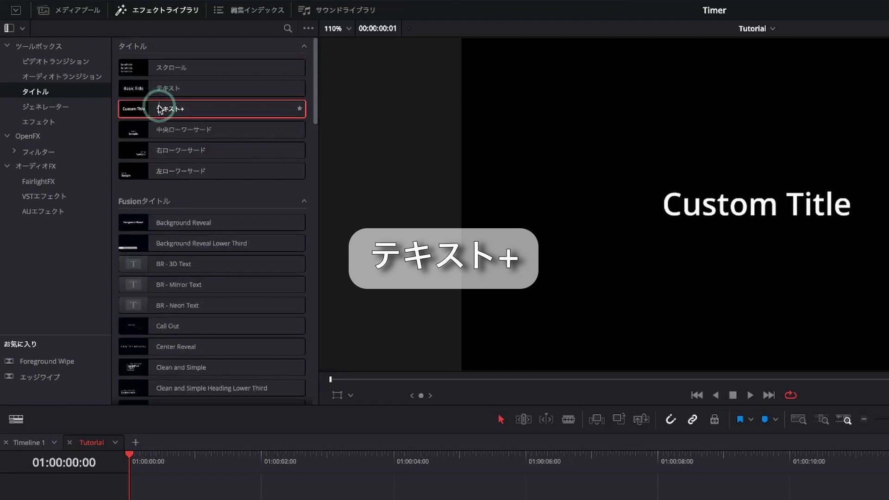
{"action": "left_click_drag", "start_coordinate": [160, 109], "coordinate": [117, 385]}
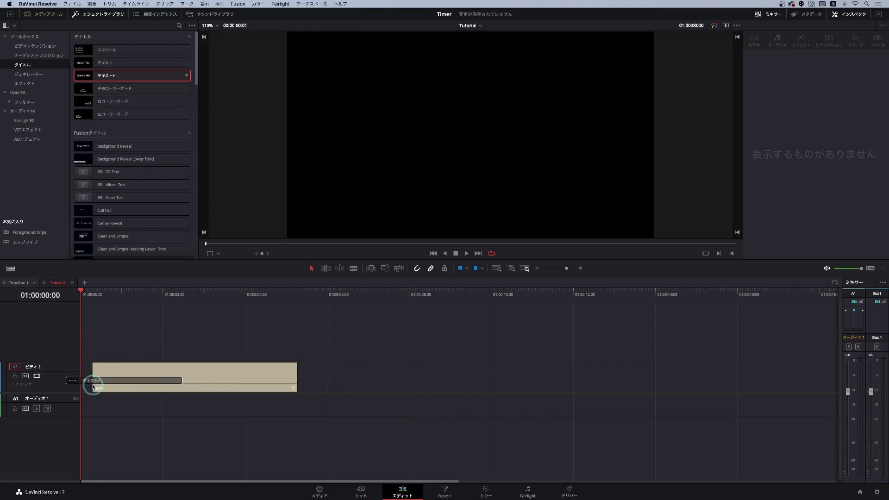
{"action": "left_click_drag", "start_coordinate": [117, 386], "coordinate": [84, 381]}
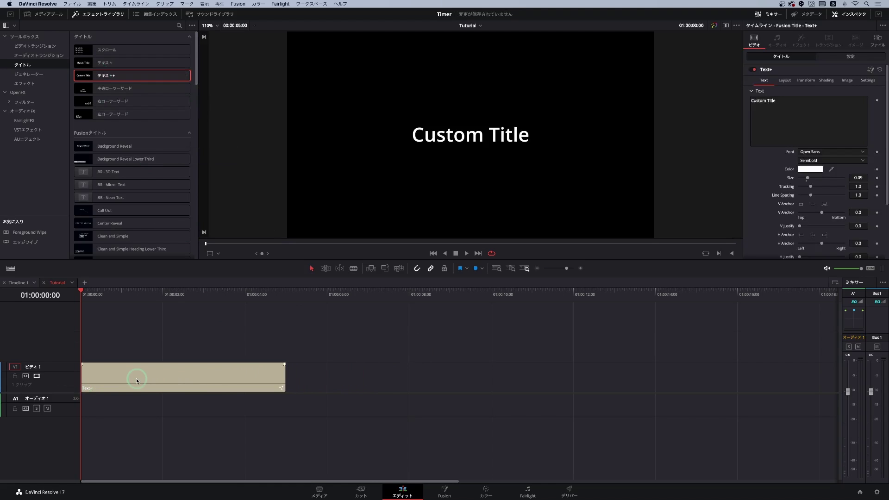
{"action": "left_click", "coordinate": [137, 381]}
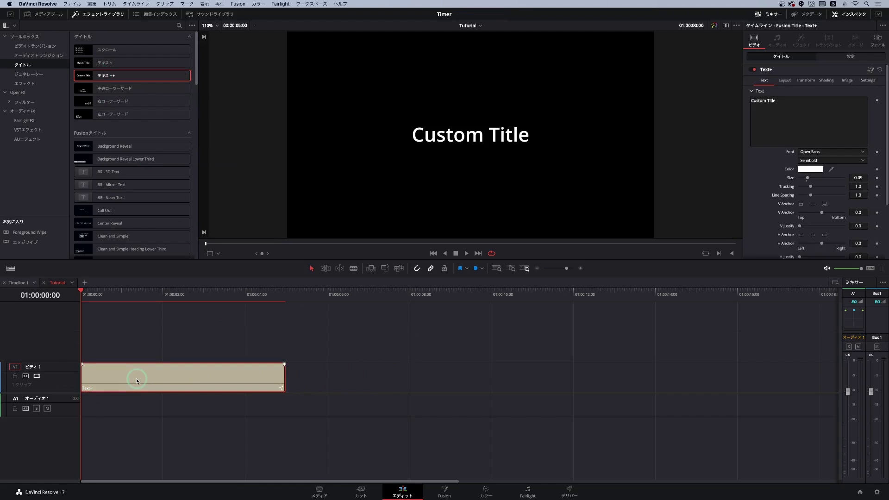
{"action": "left_click", "coordinate": [284, 294]}
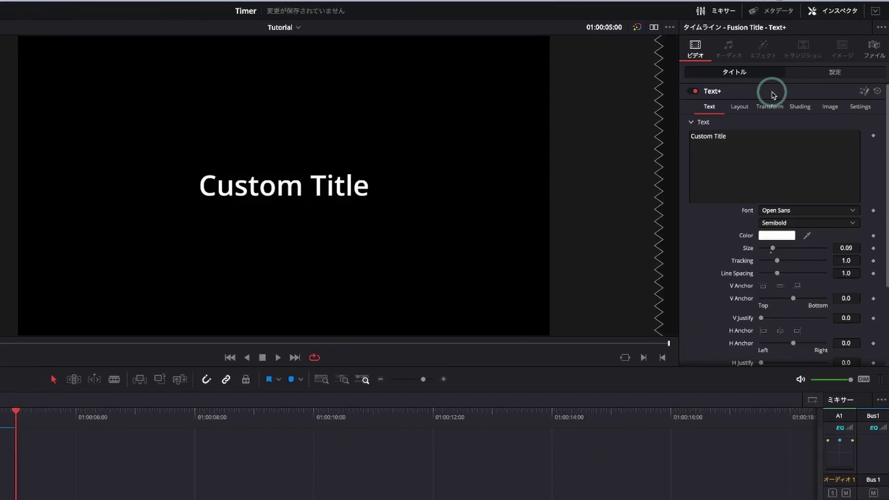
{"action": "left_click", "coordinate": [847, 17]}
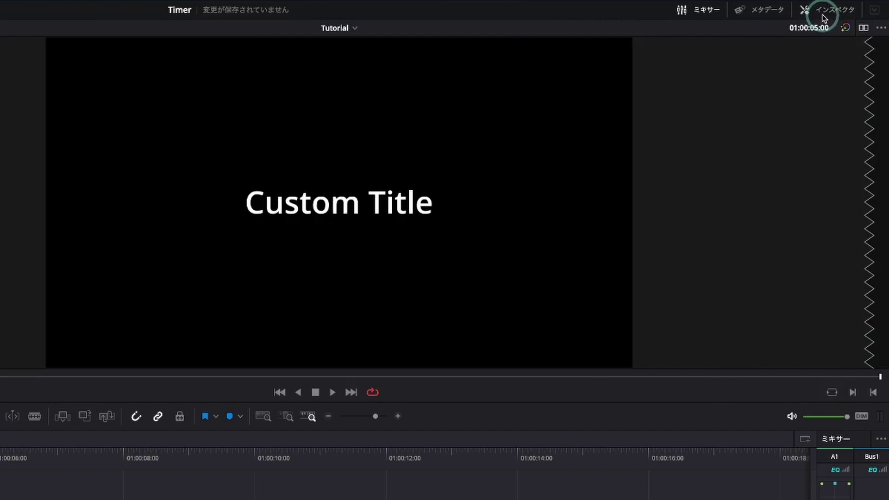
{"action": "left_click", "coordinate": [836, 17]}
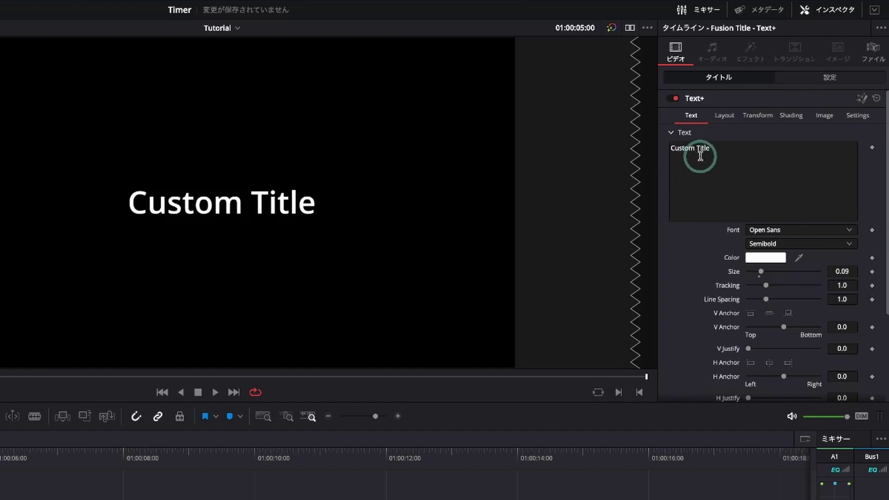
Add an expression to the Text+ title's text field from its context menu
{"action": "right_click", "coordinate": [700, 156]}
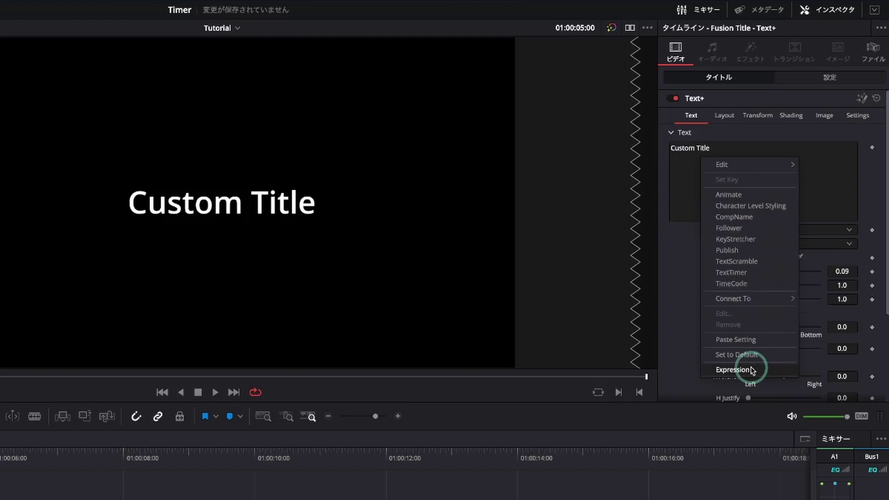
{"action": "left_click", "coordinate": [751, 370]}
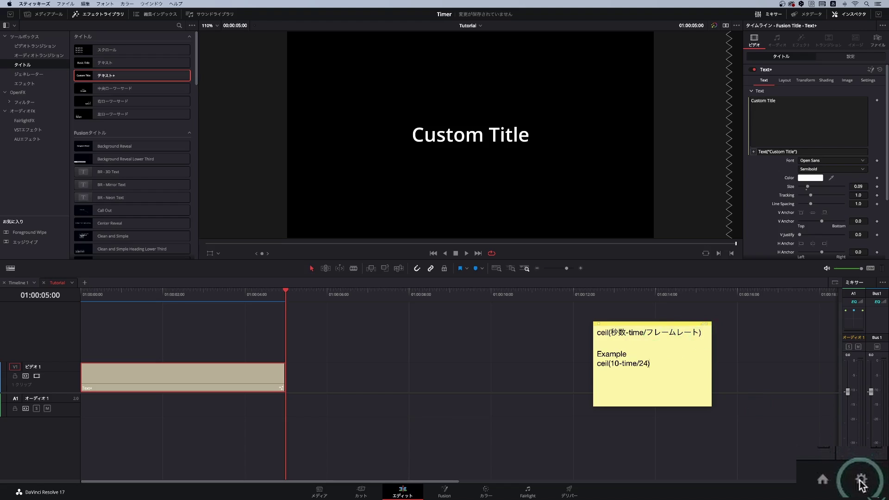
In the Stickies note, change ceil(10-time/24) to ceil(5-time/24) and select the whole formula
{"action": "left_click", "coordinate": [875, 494]}
{"action": "left_click", "coordinate": [863, 481]}
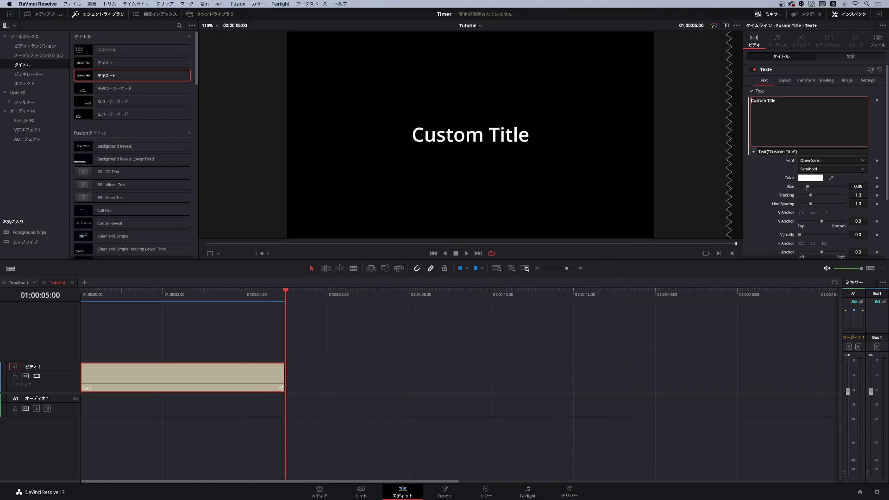
{"action": "key", "text": "super+Tab"}
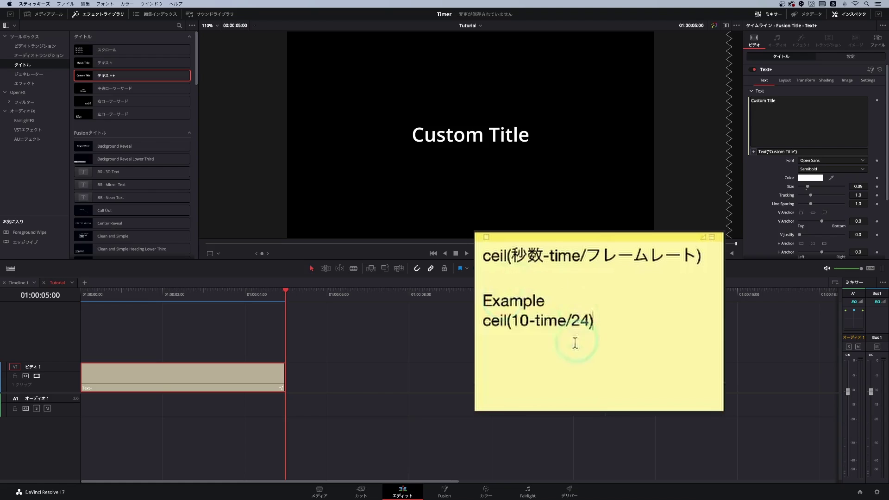
{"action": "left_click_drag", "start_coordinate": [571, 320], "coordinate": [584, 319]}
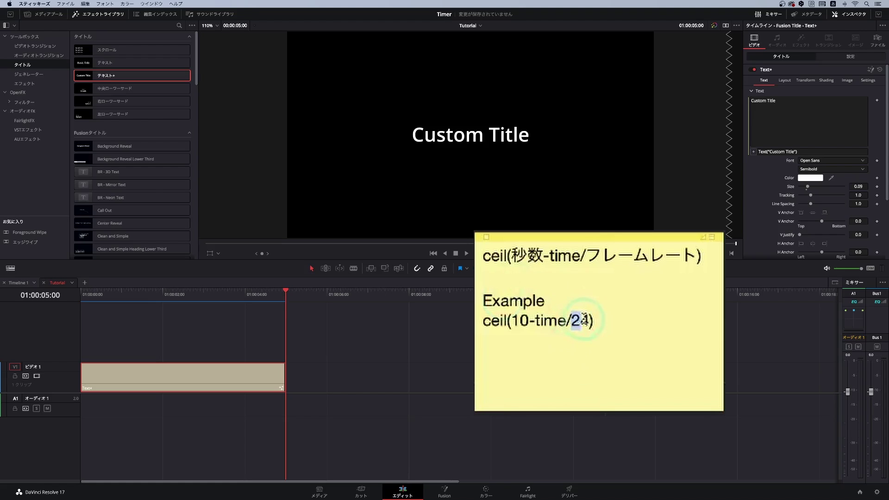
{"action": "left_click", "coordinate": [517, 325]}
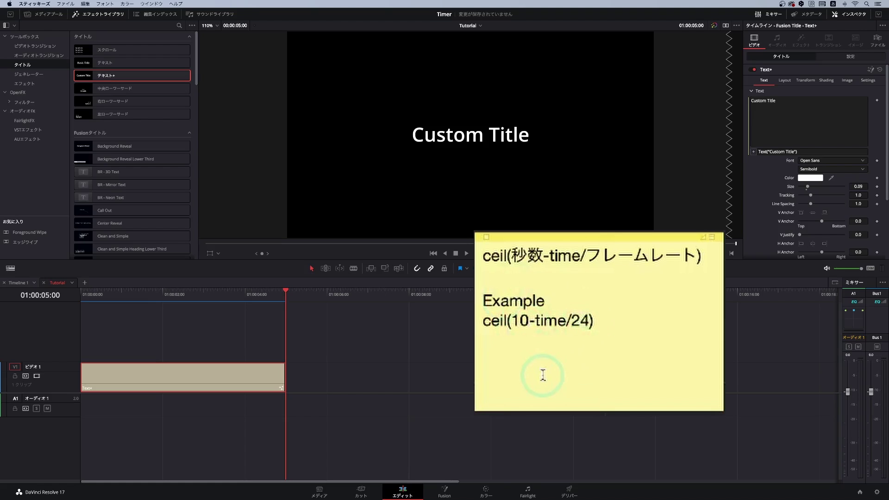
{"action": "left_click_drag", "start_coordinate": [523, 321], "coordinate": [510, 322]}
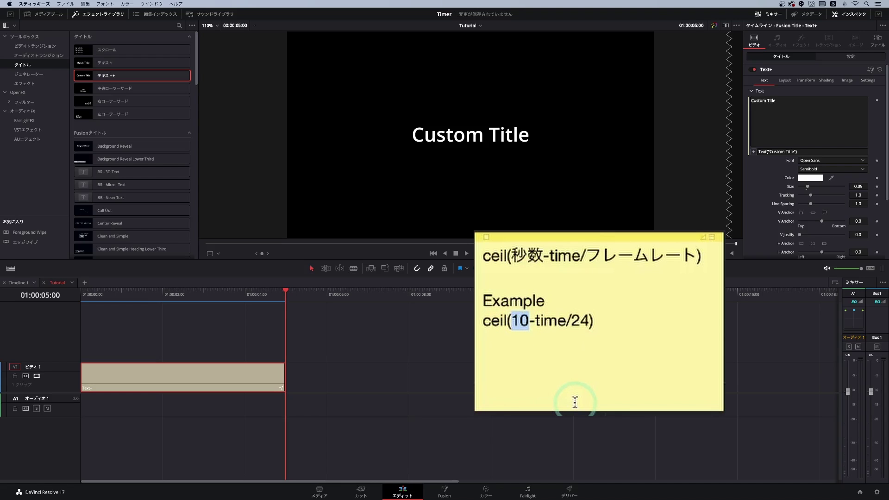
{"action": "type", "text": "5"}
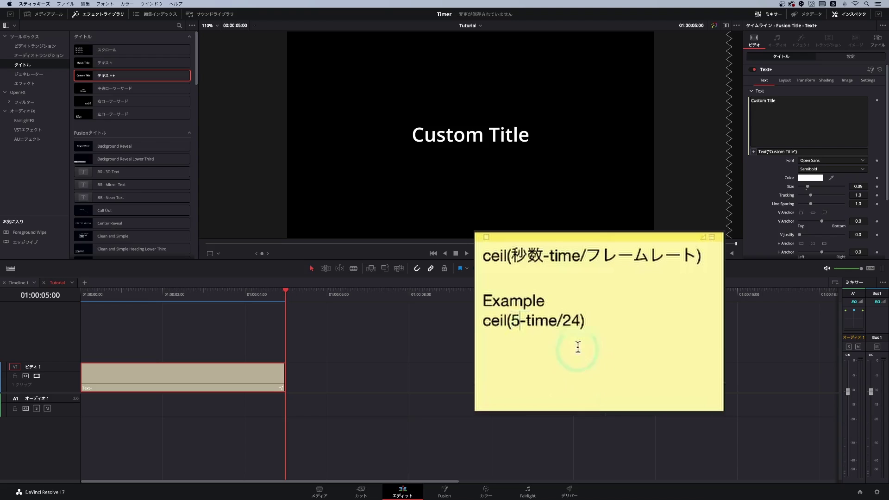
{"action": "left_click_drag", "start_coordinate": [592, 322], "coordinate": [490, 323]}
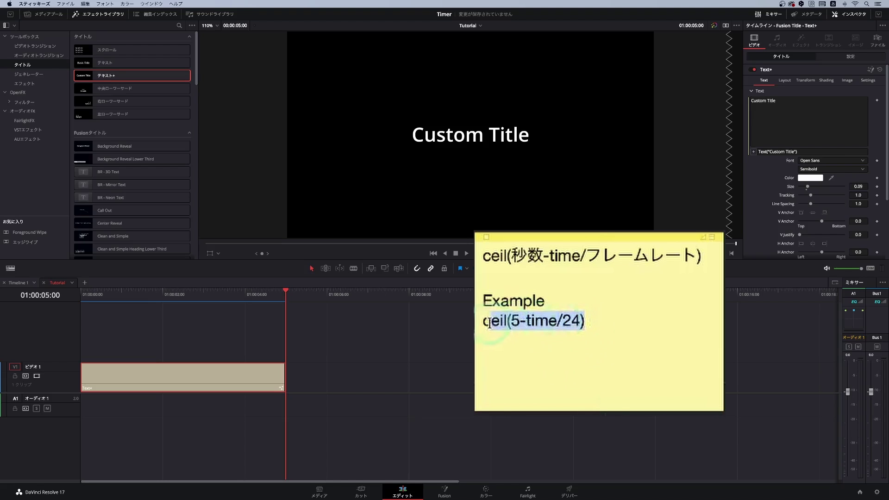
{"action": "left_click_drag", "start_coordinate": [586, 322], "coordinate": [486, 320]}
{"action": "key", "text": "ctrl+c"}
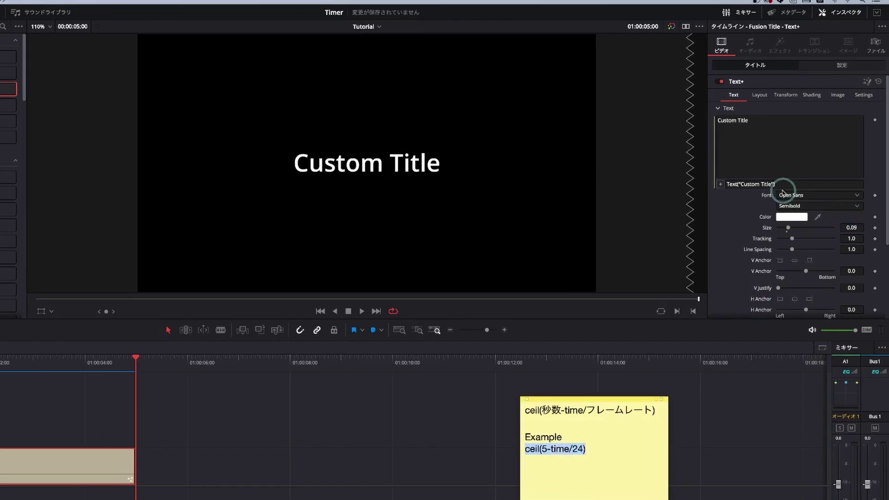
{"action": "left_click", "coordinate": [758, 152]}
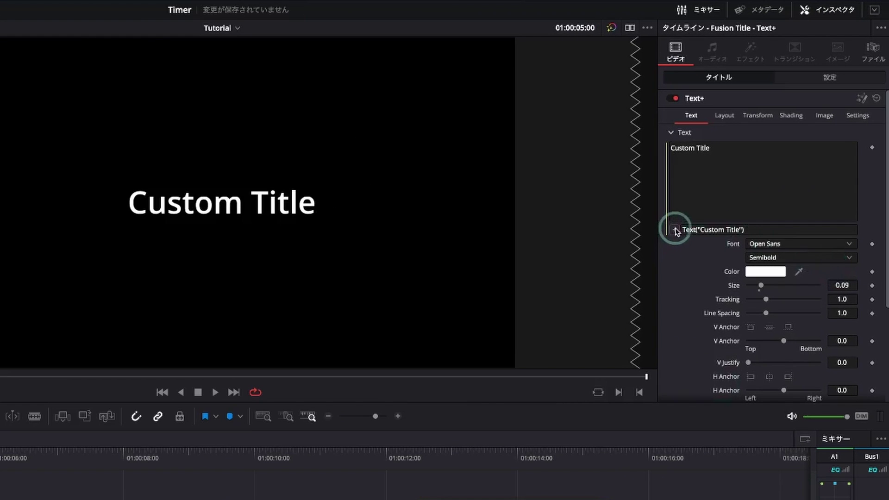
Paste ceil(5-time/24) into the Text+ expression field and commit it
{"action": "left_click", "coordinate": [682, 230]}
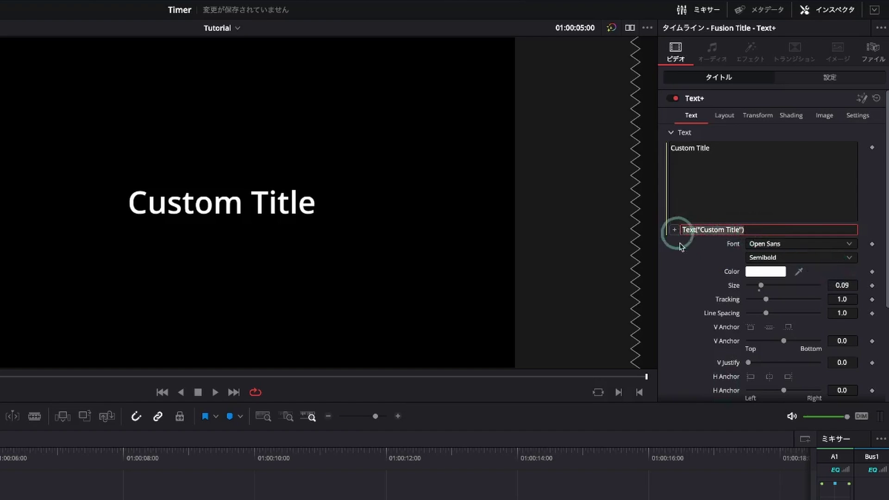
{"action": "key", "text": "ctrl+v"}
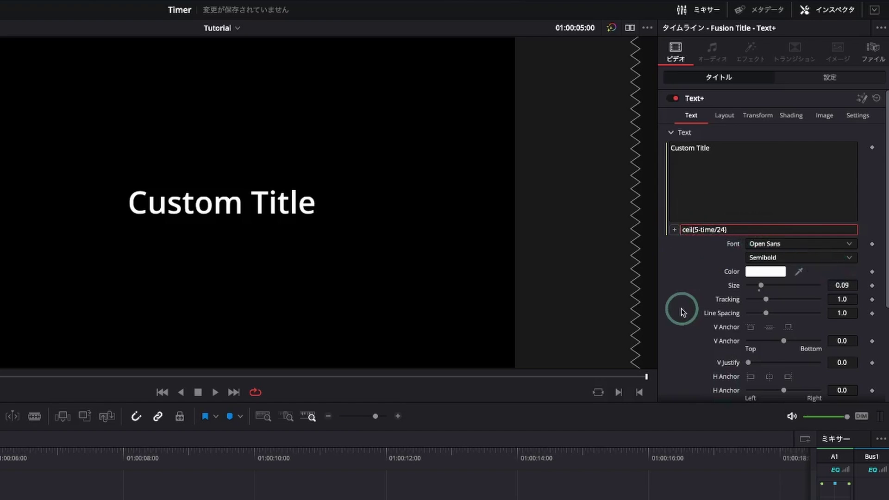
{"action": "key", "text": "Return"}
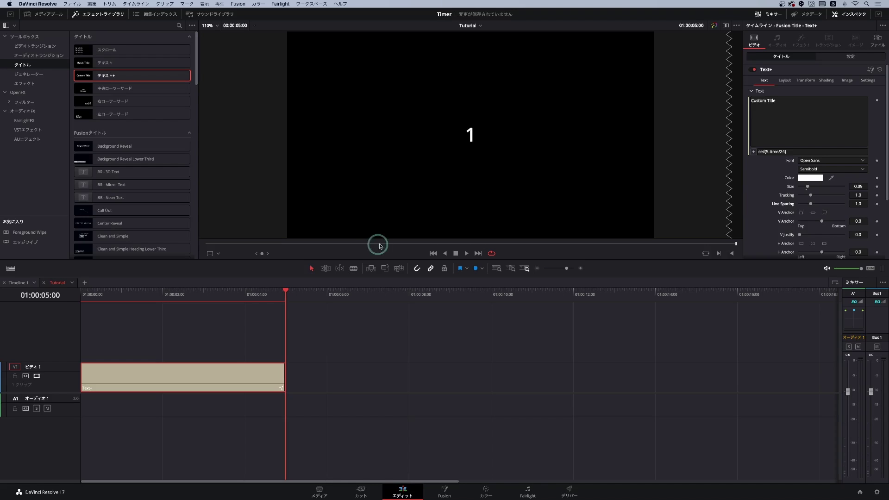
Preview the countdown from the start, then enlarge the number to size 0.1457
{"action": "left_click_drag", "start_coordinate": [285, 291], "coordinate": [58, 298]}
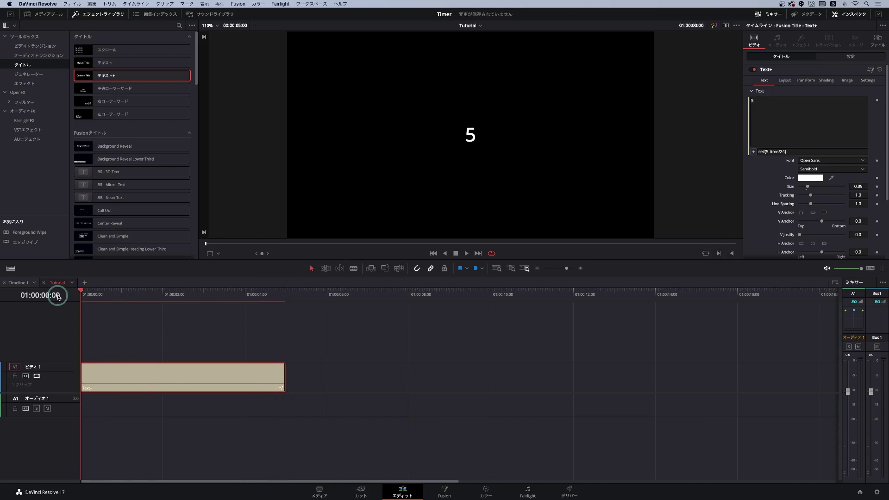
{"action": "key", "text": "space"}
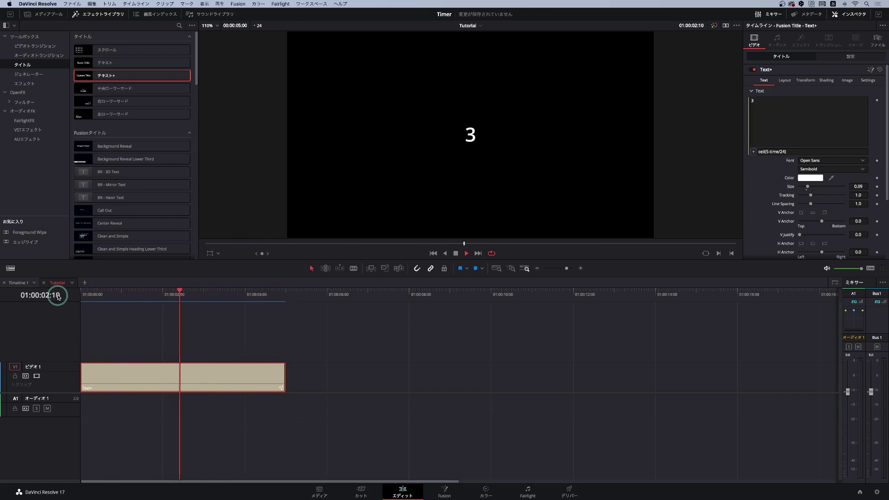
{"action": "key", "text": "space"}
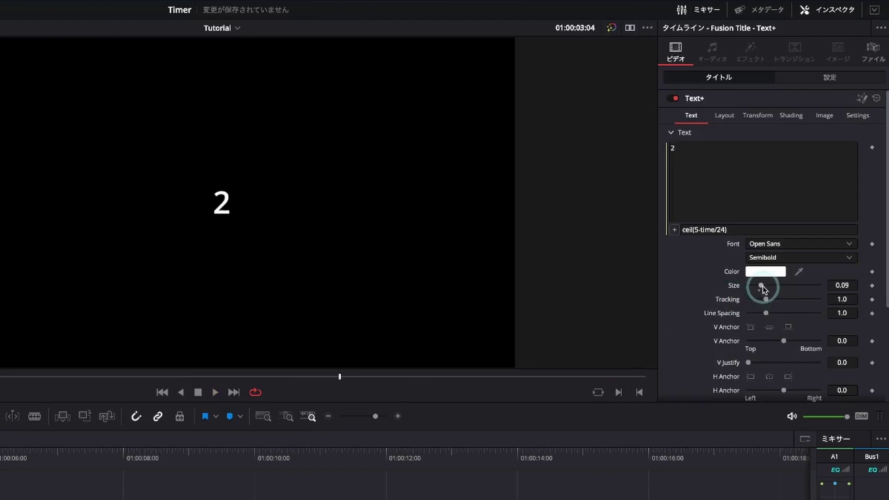
{"action": "left_click_drag", "start_coordinate": [808, 187], "coordinate": [811, 188]}
{"action": "left_click_drag", "start_coordinate": [764, 286], "coordinate": [771, 287]}
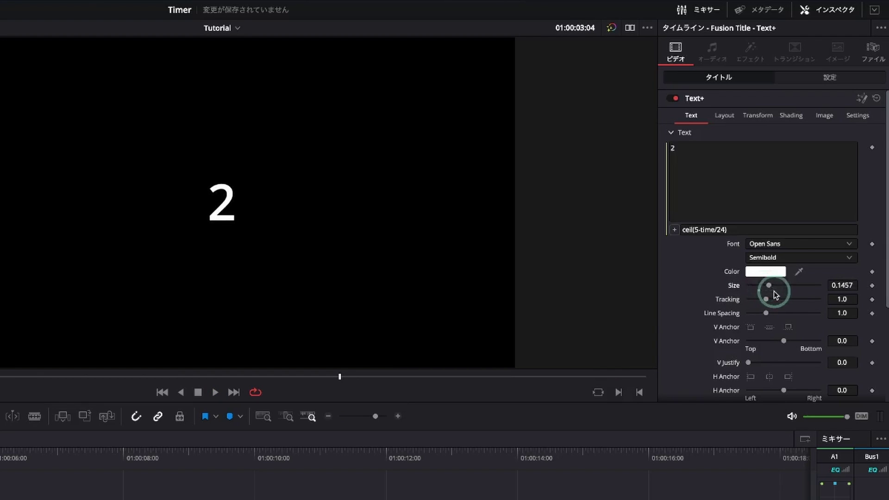
Switch the countdown number's font to DS-Digital Bold
{"action": "left_click", "coordinate": [791, 244]}
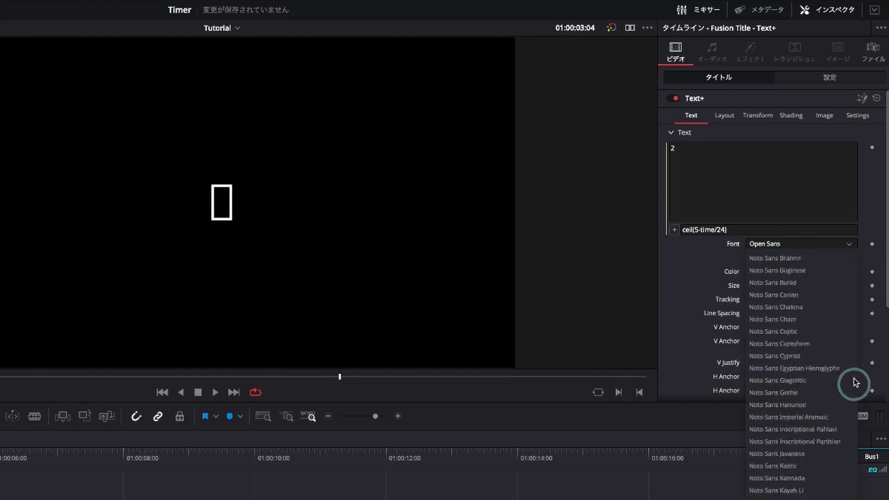
{"action": "left_click_drag", "start_coordinate": [854, 378], "coordinate": [857, 309]}
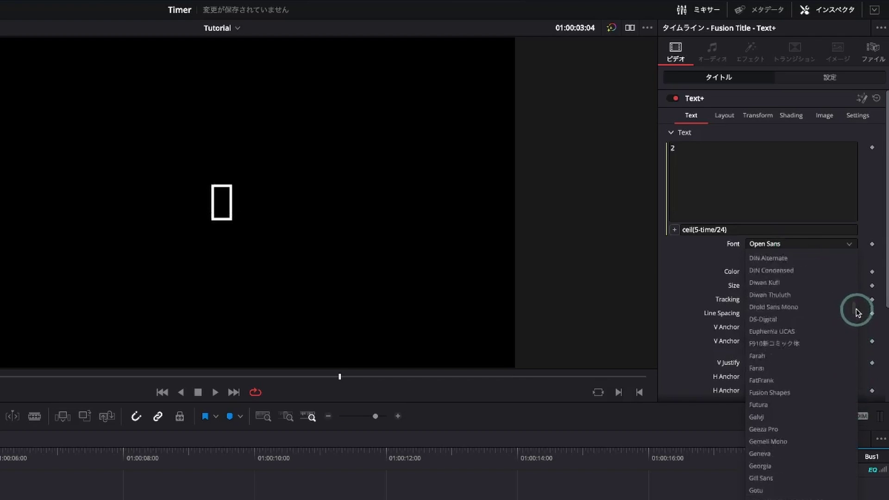
{"action": "left_click", "coordinate": [800, 390]}
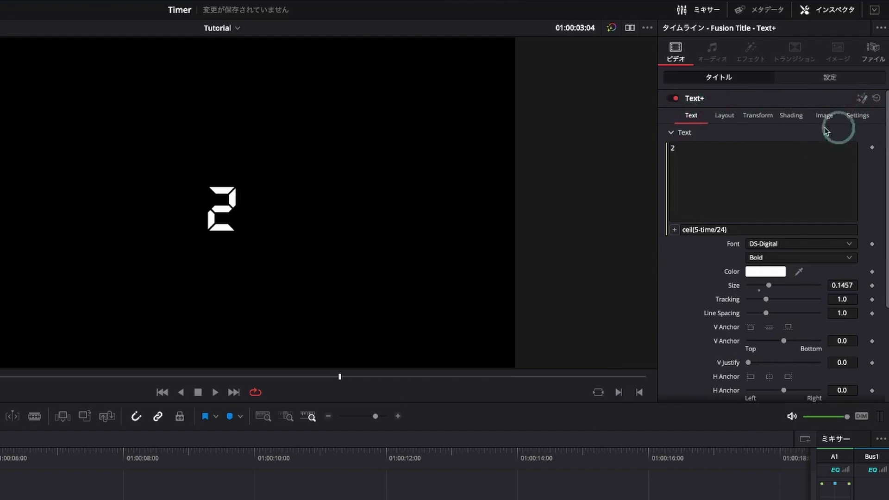
Enable shading element 2 as a black outline on the number and lower its opacity
{"action": "left_click", "coordinate": [789, 120]}
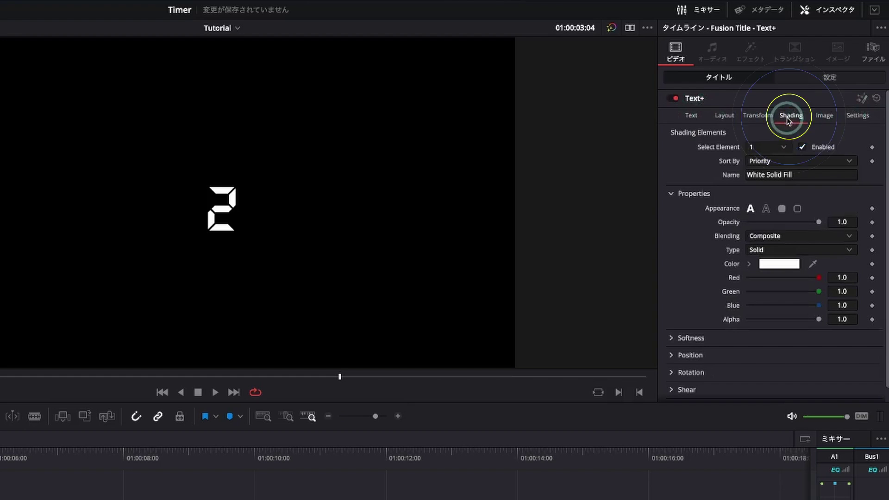
{"action": "left_click", "coordinate": [782, 149]}
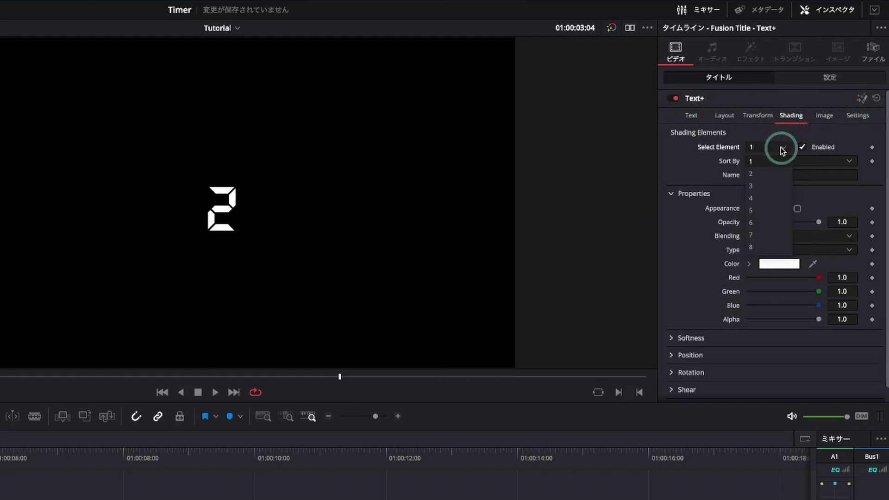
{"action": "left_click", "coordinate": [768, 174]}
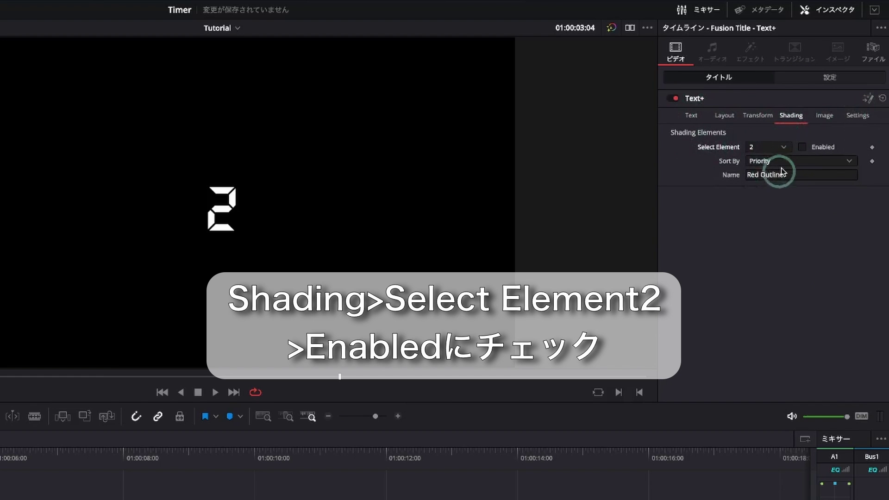
{"action": "left_click", "coordinate": [802, 148]}
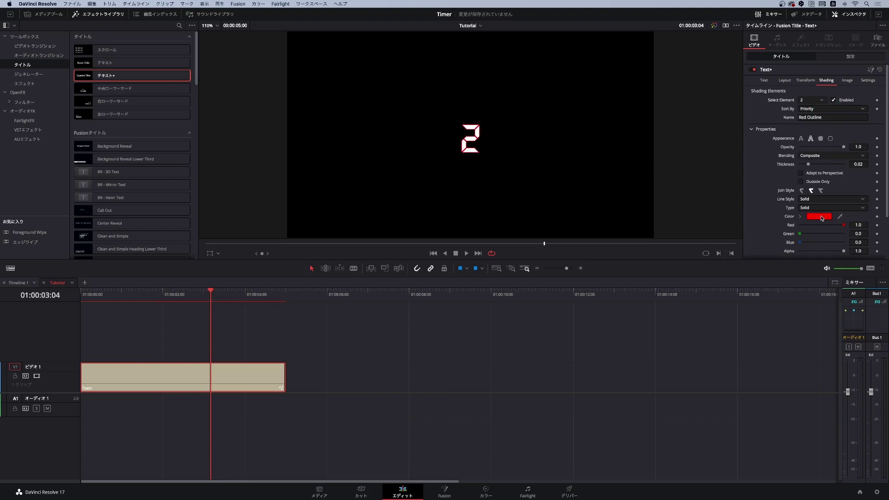
{"action": "left_click", "coordinate": [781, 332]}
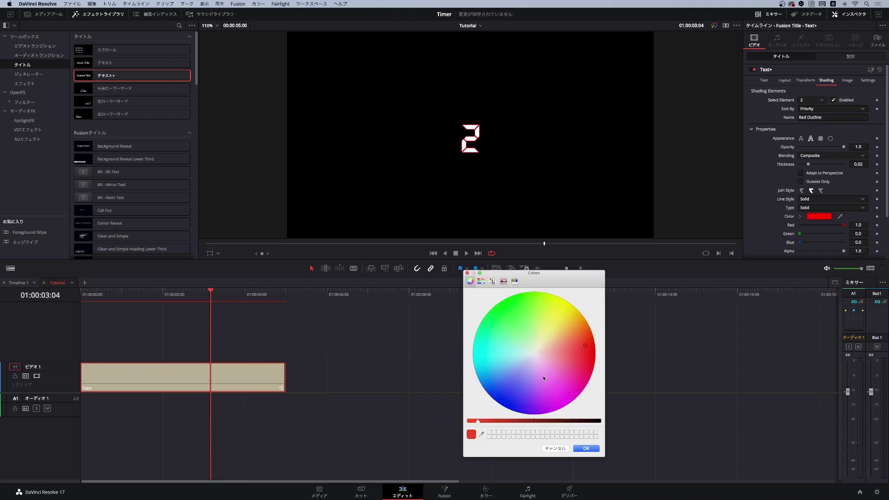
{"action": "left_click_drag", "start_coordinate": [558, 422], "coordinate": [610, 422]}
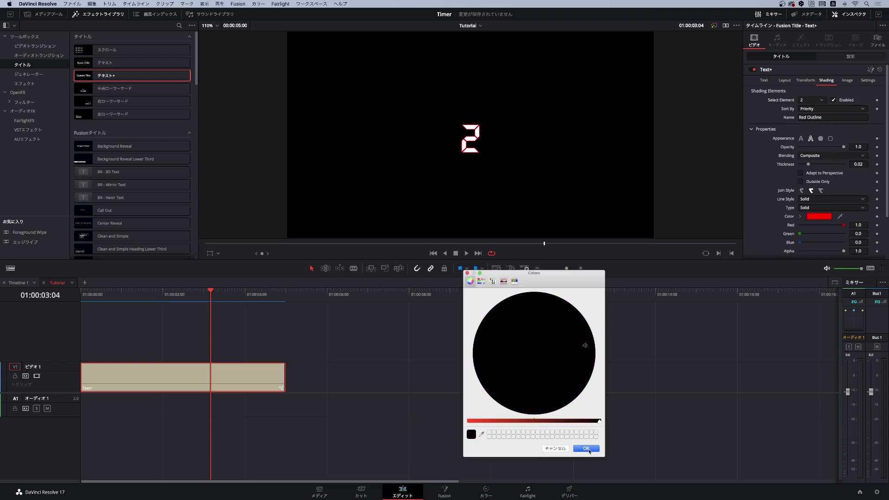
{"action": "left_click", "coordinate": [587, 448]}
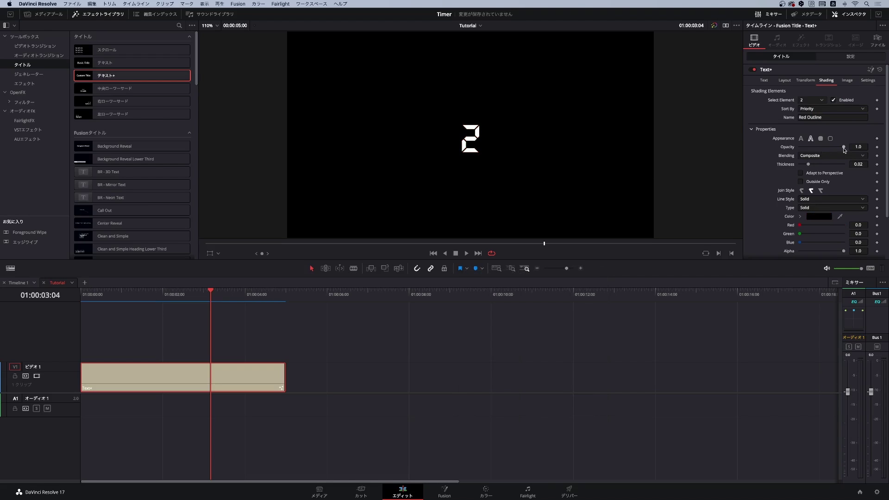
{"action": "left_click_drag", "start_coordinate": [844, 148], "coordinate": [828, 147]}
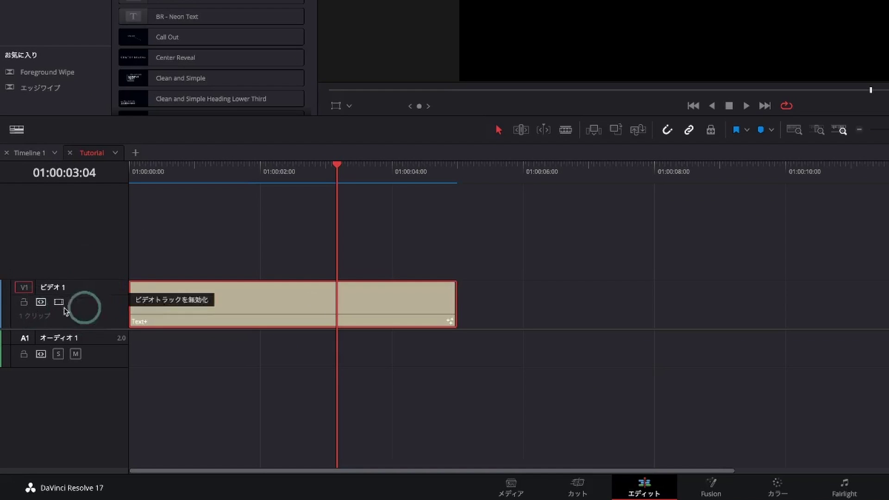
Add two new video tracks from the track header menu
{"action": "right_click", "coordinate": [68, 258]}
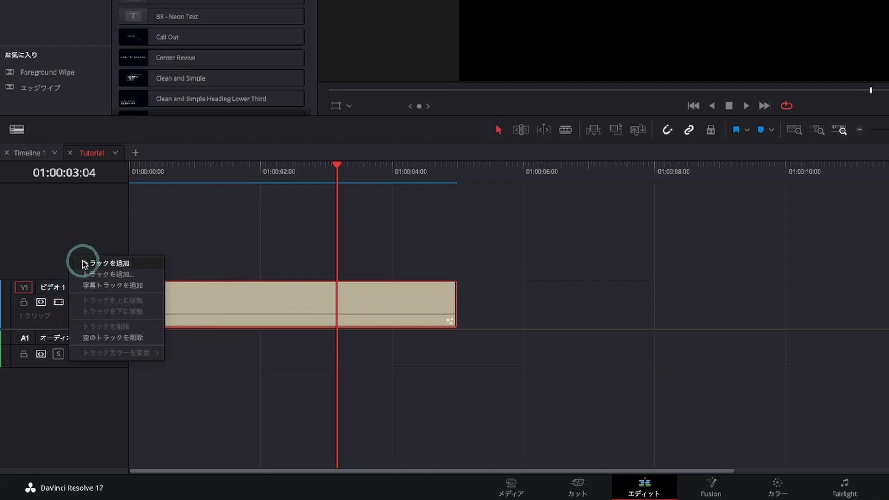
{"action": "left_click", "coordinate": [83, 263]}
{"action": "right_click", "coordinate": [66, 222]}
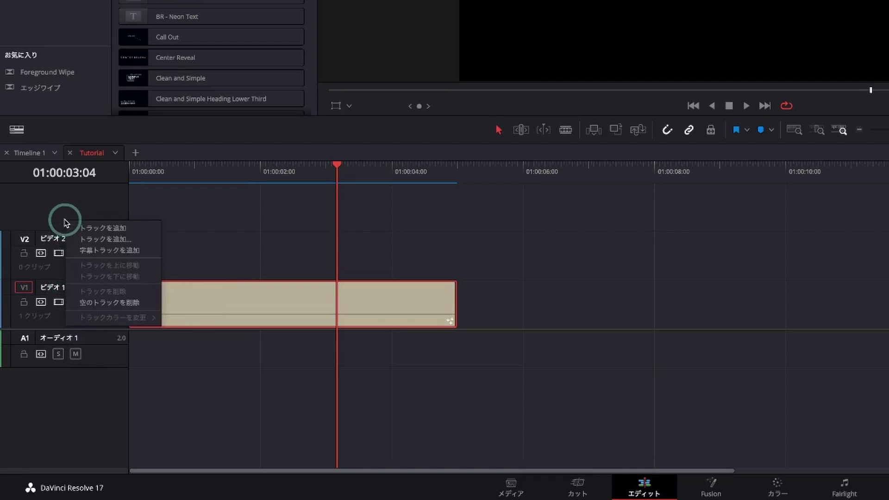
{"action": "left_click", "coordinate": [93, 228]}
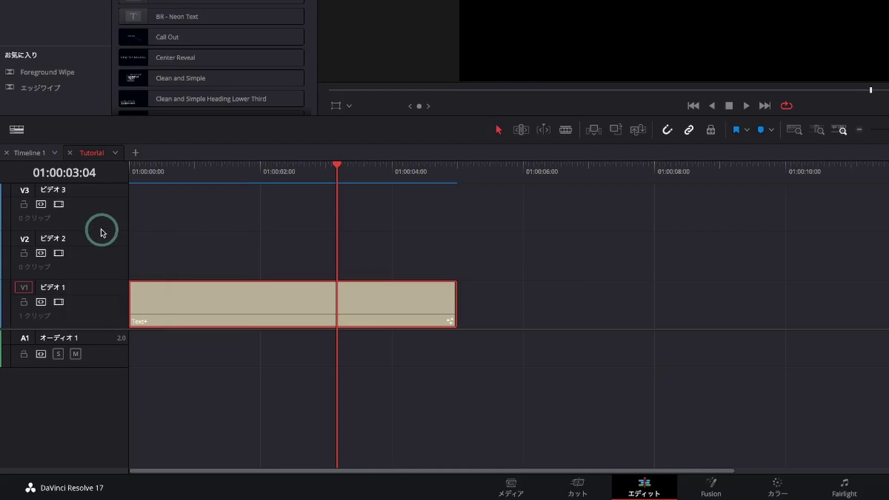
Move the Text+ clip onto V3, save the project, and show the Media Pool
{"action": "left_click", "coordinate": [155, 319]}
{"action": "left_click_drag", "start_coordinate": [296, 300], "coordinate": [291, 224]}
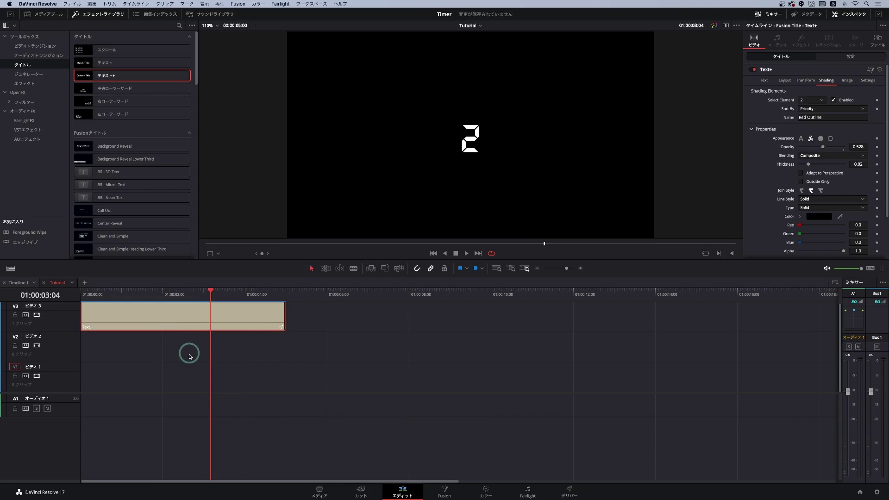
{"action": "key", "text": "super+s"}
{"action": "left_click", "coordinate": [52, 20]}
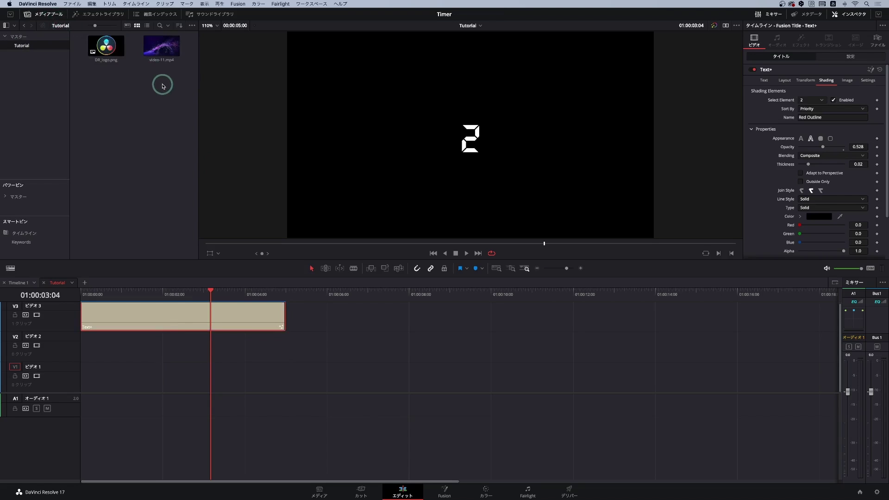
Place DR_logo.png at the start of V2 and set its zoom to 0.310 at position -4, -24
{"action": "mouse_move", "coordinate": [106, 46]}
{"action": "left_mouse_down"}
{"action": "mouse_move", "coordinate": [138, 184]}
{"action": "mouse_move", "coordinate": [129, 356]}
{"action": "left_mouse_up"}
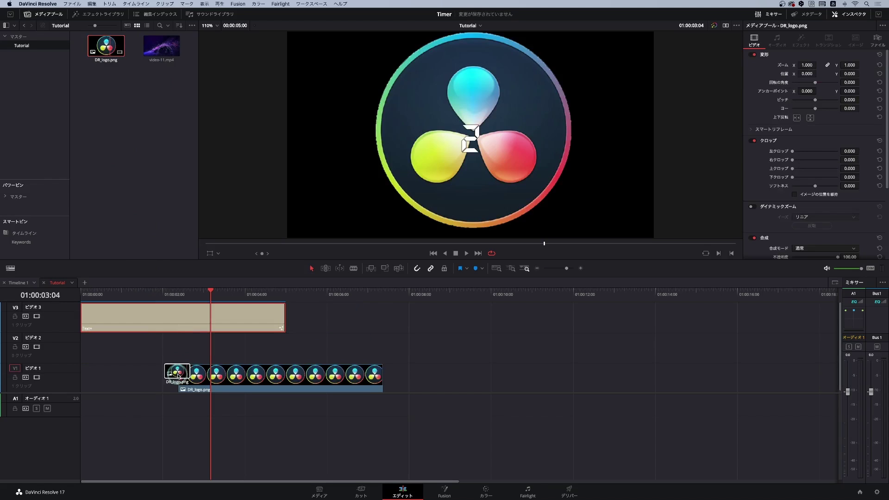
{"action": "left_click_drag", "start_coordinate": [128, 355], "coordinate": [101, 359]}
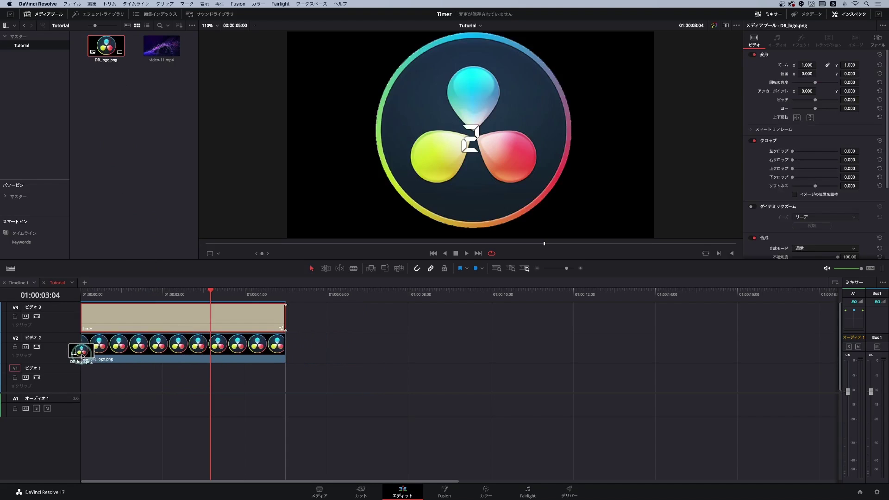
{"action": "left_click", "coordinate": [133, 357]}
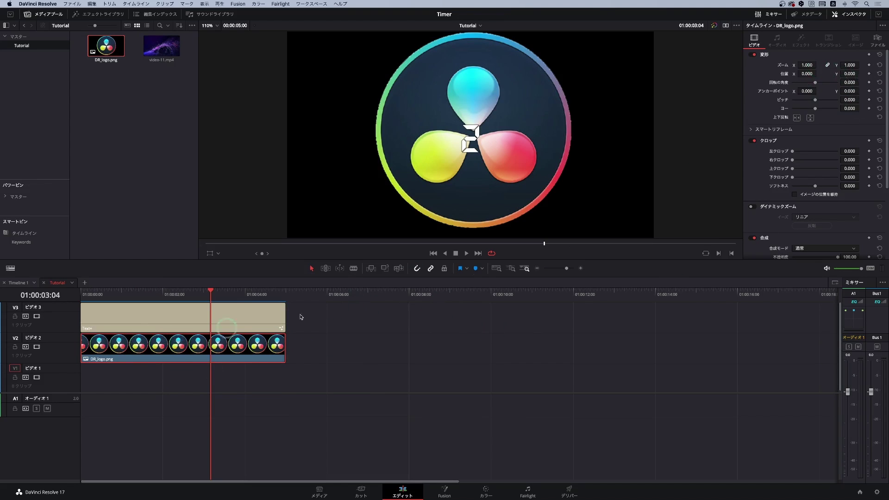
{"action": "mouse_move", "coordinate": [803, 64]}
{"action": "left_mouse_down"}
{"action": "mouse_move", "coordinate": [778, 68]}
{"action": "mouse_move", "coordinate": [837, 77]}
{"action": "left_mouse_up"}
{"action": "left_click", "coordinate": [804, 66]}
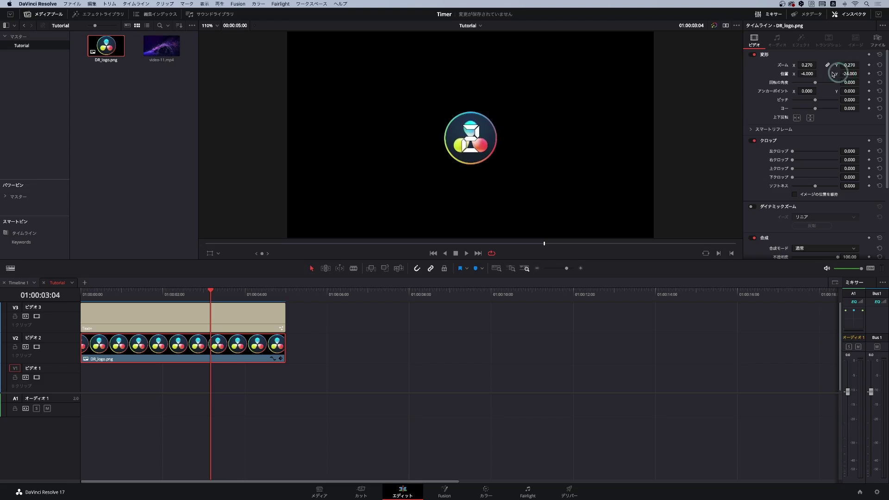
{"action": "left_click_drag", "start_coordinate": [812, 65], "coordinate": [818, 65]}
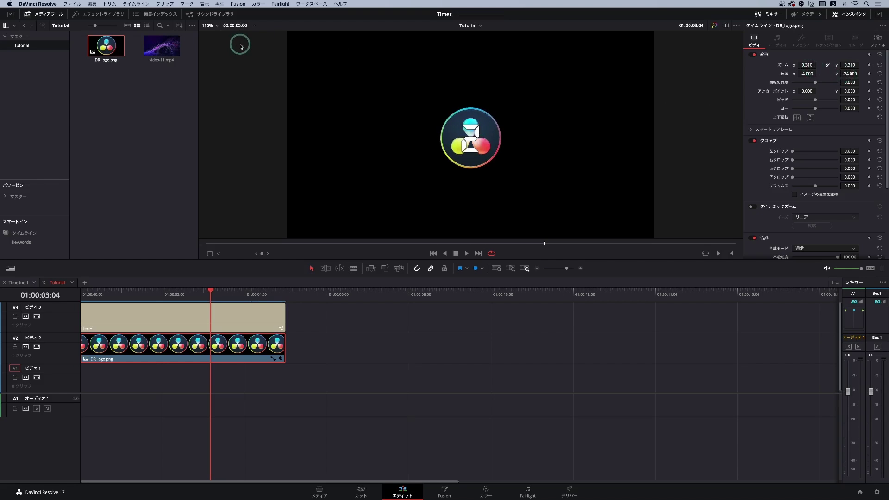
Add video-11.mp4 to the start of track V1
{"action": "left_click", "coordinate": [163, 54]}
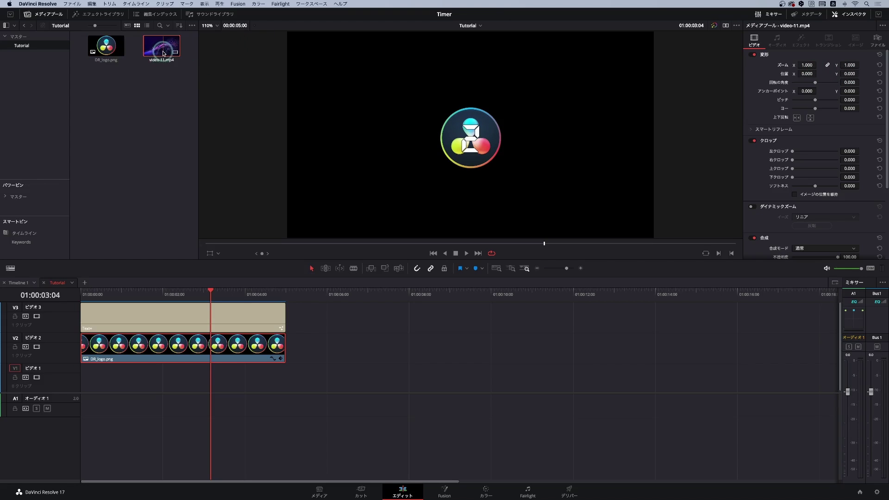
{"action": "left_click_drag", "start_coordinate": [163, 51], "coordinate": [156, 383]}
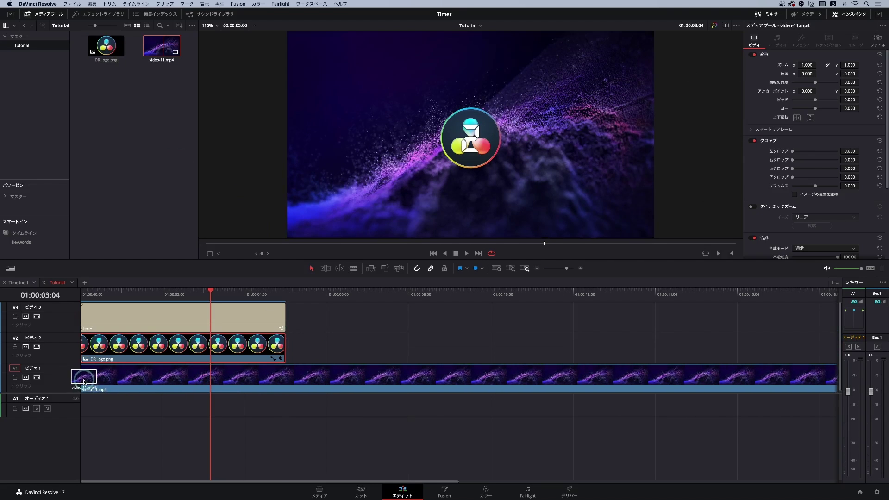
{"action": "left_click_drag", "start_coordinate": [157, 383], "coordinate": [88, 379]}
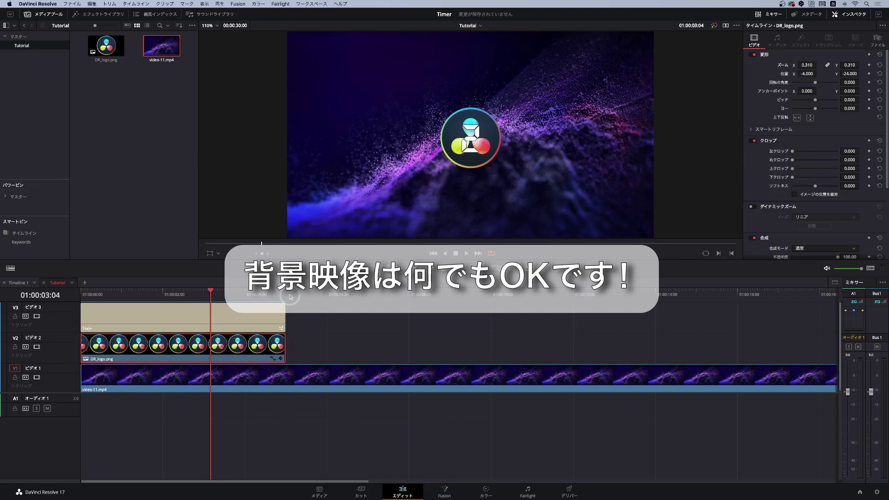
Blade the particle footage at 01:00:05:00 and delete the part beyond it
{"action": "left_click_drag", "start_coordinate": [291, 297], "coordinate": [291, 297]}
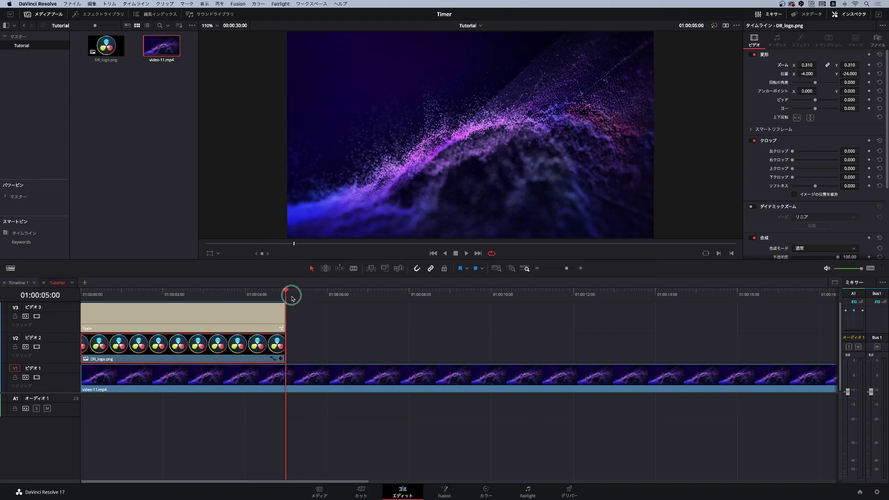
{"action": "left_click", "coordinate": [323, 376]}
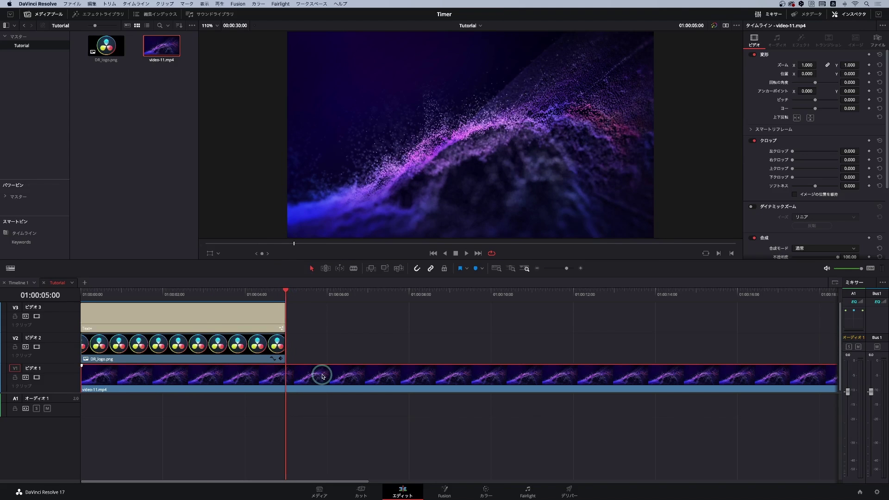
{"action": "key", "text": "ctrl+b"}
{"action": "left_click", "coordinate": [323, 376]}
{"action": "key", "text": "BackSpace"}
Scrub from the timeline start to preview the logo over the particle background
{"action": "mouse_move", "coordinate": [285, 291]}
{"action": "left_mouse_down"}
{"action": "mouse_move", "coordinate": [82, 296]}
{"action": "mouse_move", "coordinate": [196, 297]}
{"action": "mouse_move", "coordinate": [145, 297]}
{"action": "left_mouse_up"}
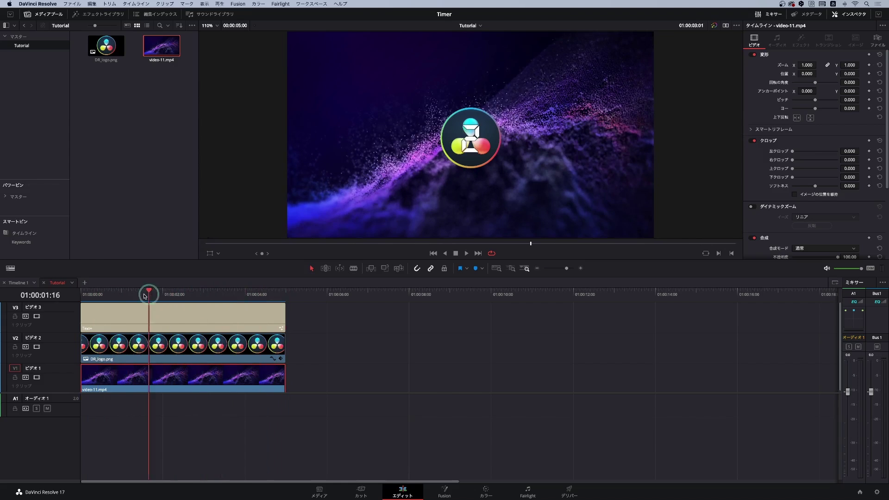
{"action": "mouse_move", "coordinate": [145, 297]}
{"action": "left_mouse_down"}
{"action": "mouse_move", "coordinate": [246, 297]}
{"action": "mouse_move", "coordinate": [89, 303]}
{"action": "left_mouse_up"}
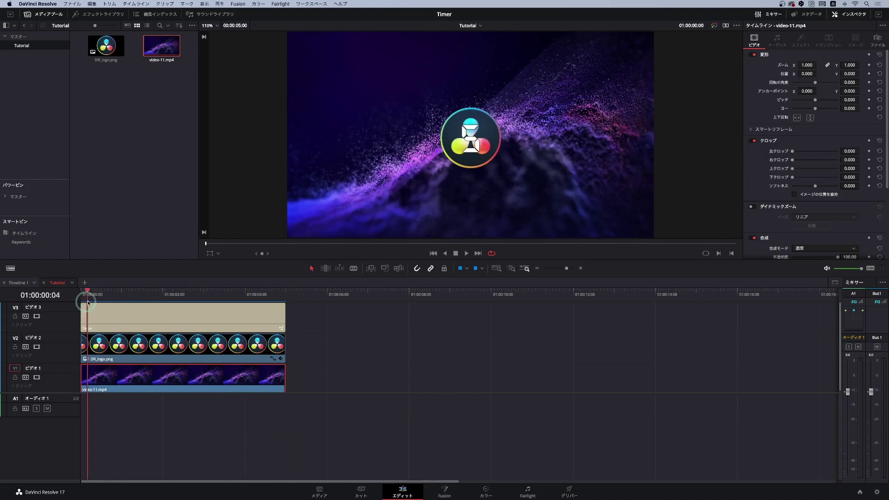
{"action": "left_click_drag", "start_coordinate": [88, 303], "coordinate": [284, 303]}
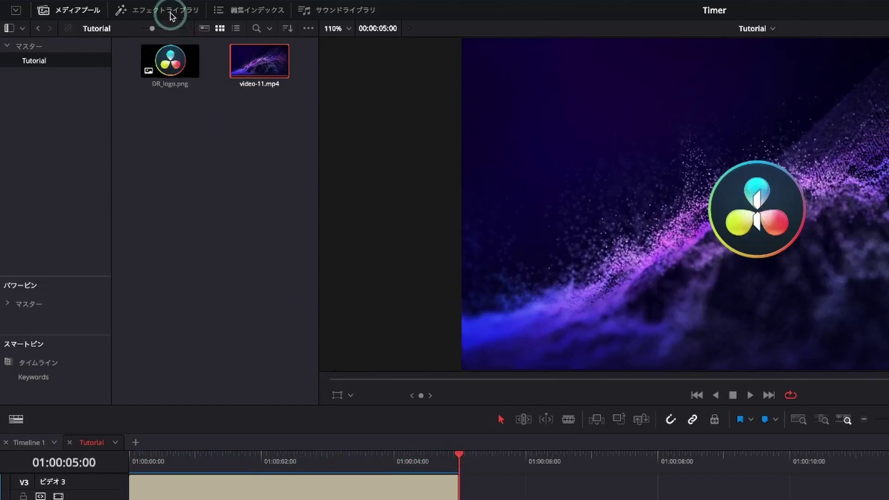
Drag the Clock Wipe from Video Transitions onto the end of the DR_logo.png clip
{"action": "left_click", "coordinate": [171, 15]}
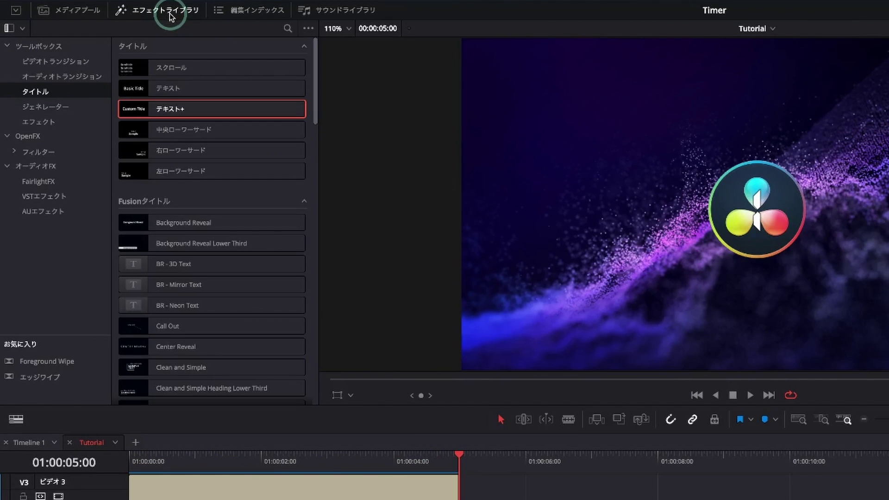
{"action": "left_click", "coordinate": [77, 67]}
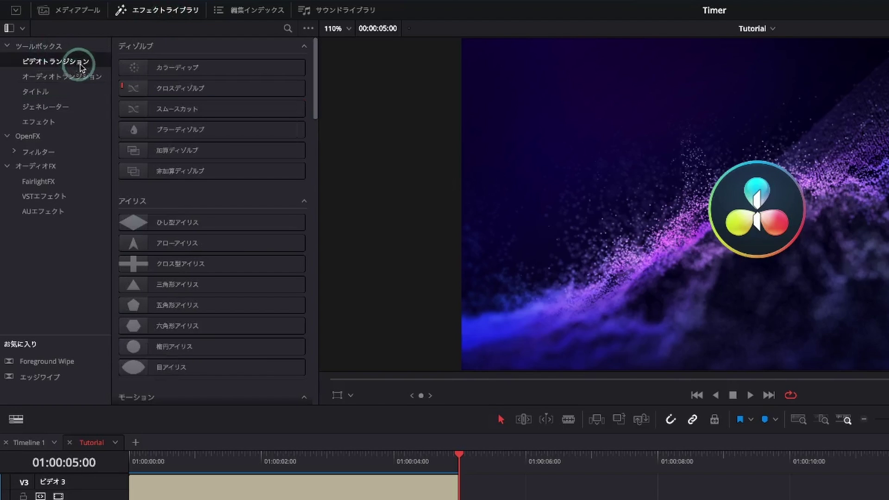
{"action": "left_click_drag", "start_coordinate": [317, 95], "coordinate": [315, 208]}
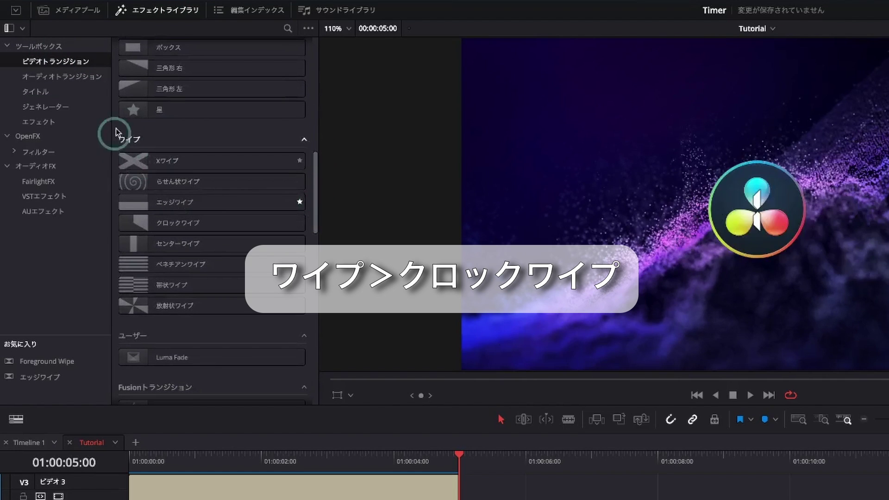
{"action": "left_click", "coordinate": [194, 162]}
{"action": "left_click", "coordinate": [199, 223]}
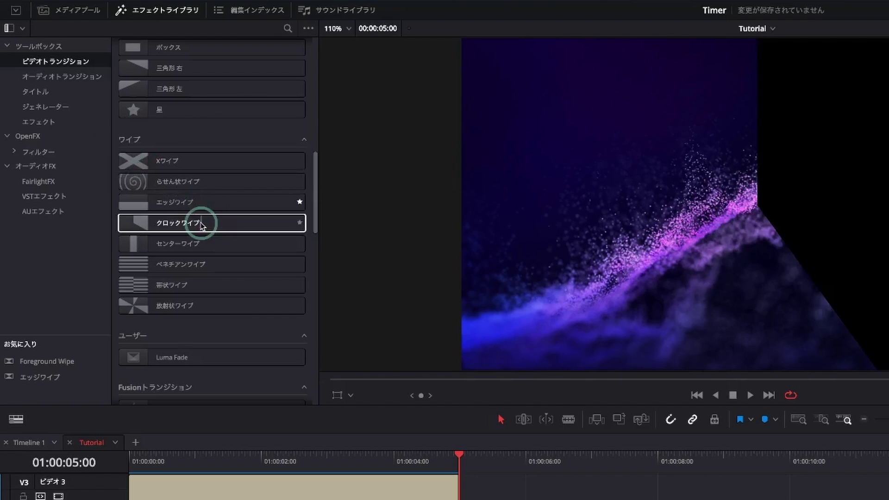
{"action": "left_click_drag", "start_coordinate": [126, 147], "coordinate": [177, 345]}
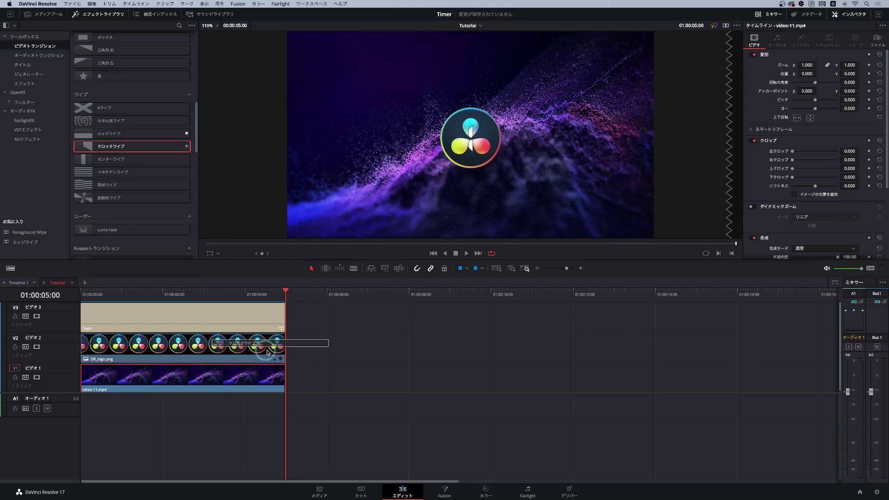
{"action": "left_click_drag", "start_coordinate": [177, 345], "coordinate": [279, 352]}
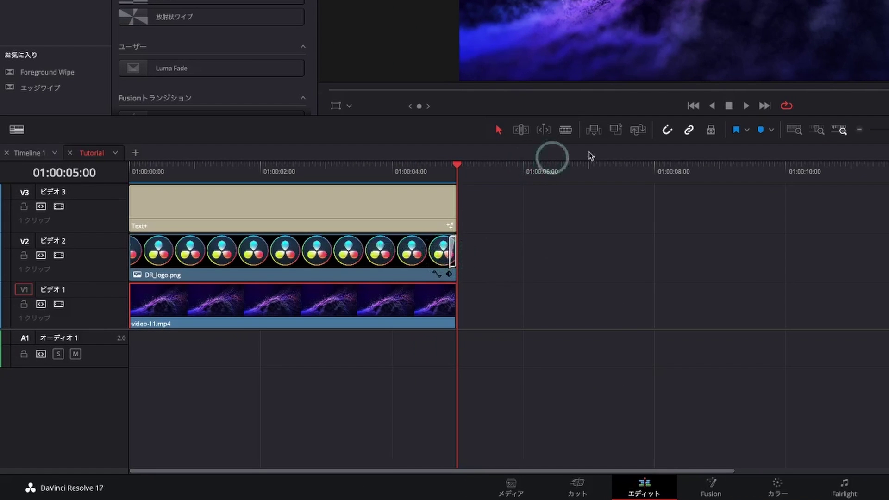
Extend the Clock Wipe back to the start of DR_logo.png, making it 5.0 seconds (120 frames)
{"action": "key", "text": "ctrl+equal"}
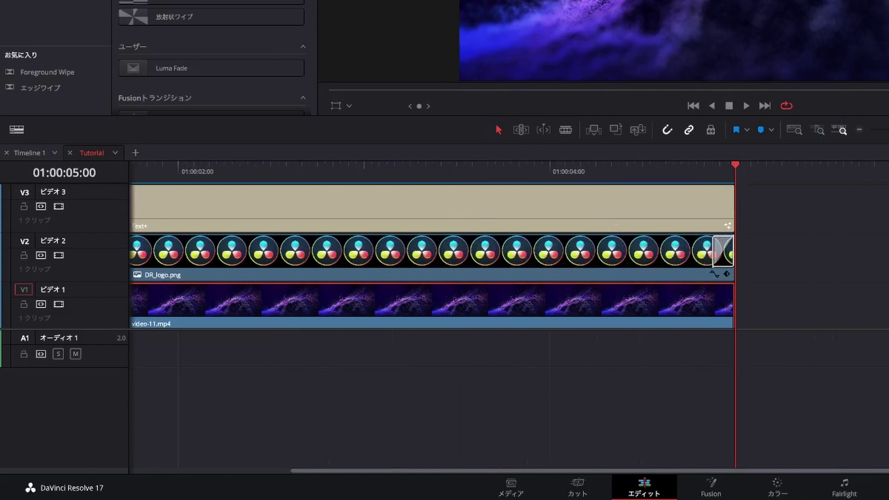
{"action": "key", "text": "ctrl+equal"}
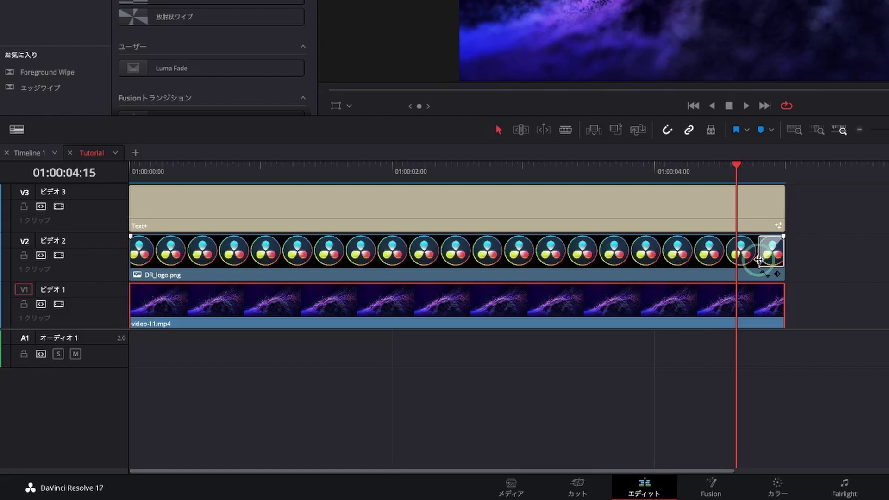
{"action": "mouse_move", "coordinate": [759, 260]}
{"action": "left_mouse_down"}
{"action": "mouse_move", "coordinate": [264, 267]}
{"action": "mouse_move", "coordinate": [122, 258]}
{"action": "left_mouse_up"}
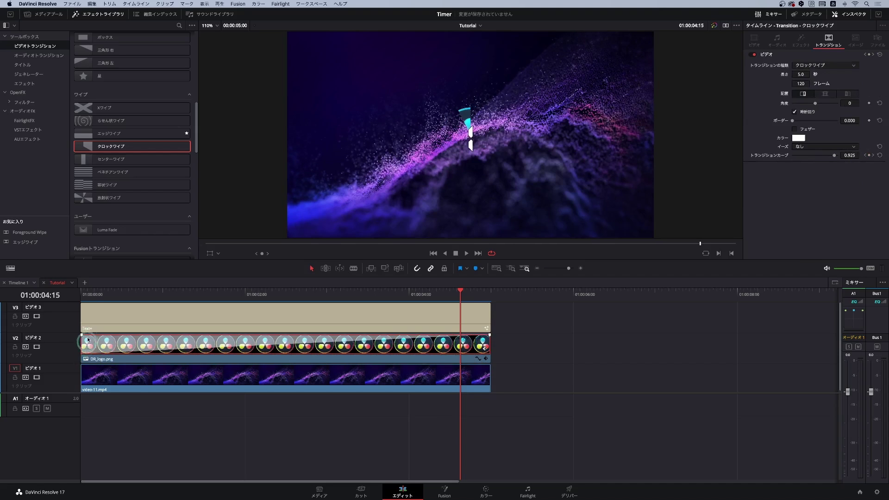
{"action": "left_click_drag", "start_coordinate": [92, 303], "coordinate": [66, 302]}
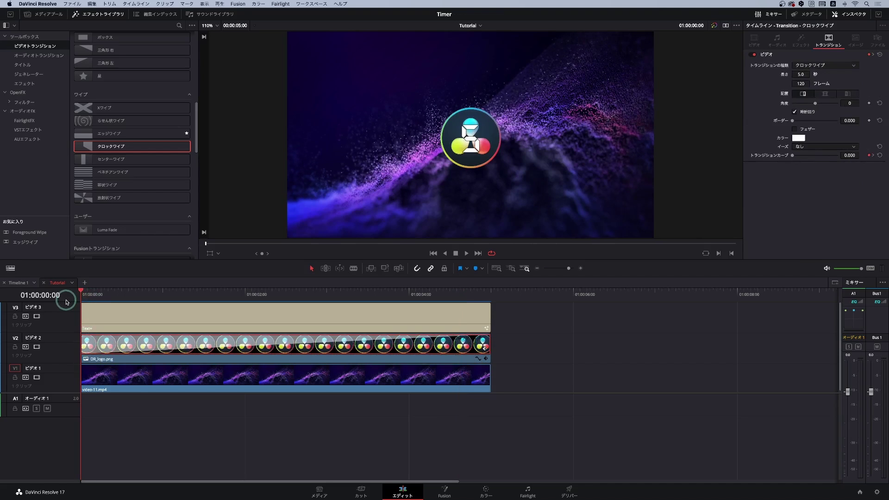
{"action": "key", "text": "space"}
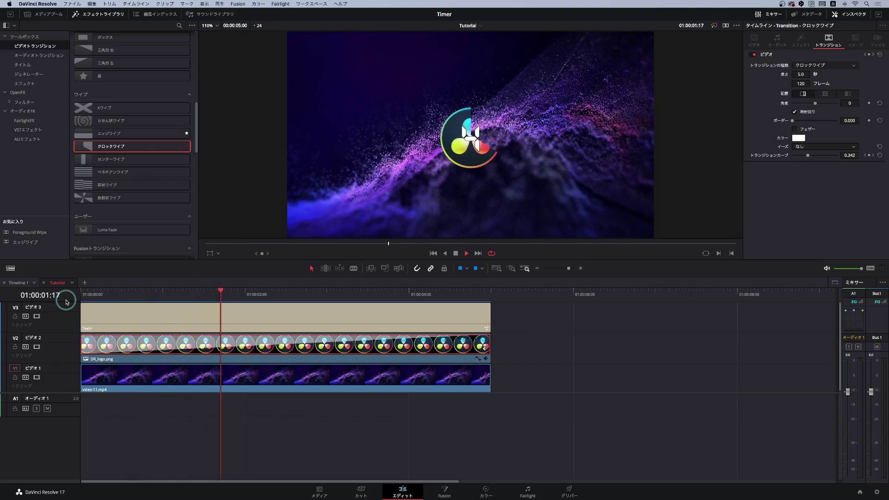